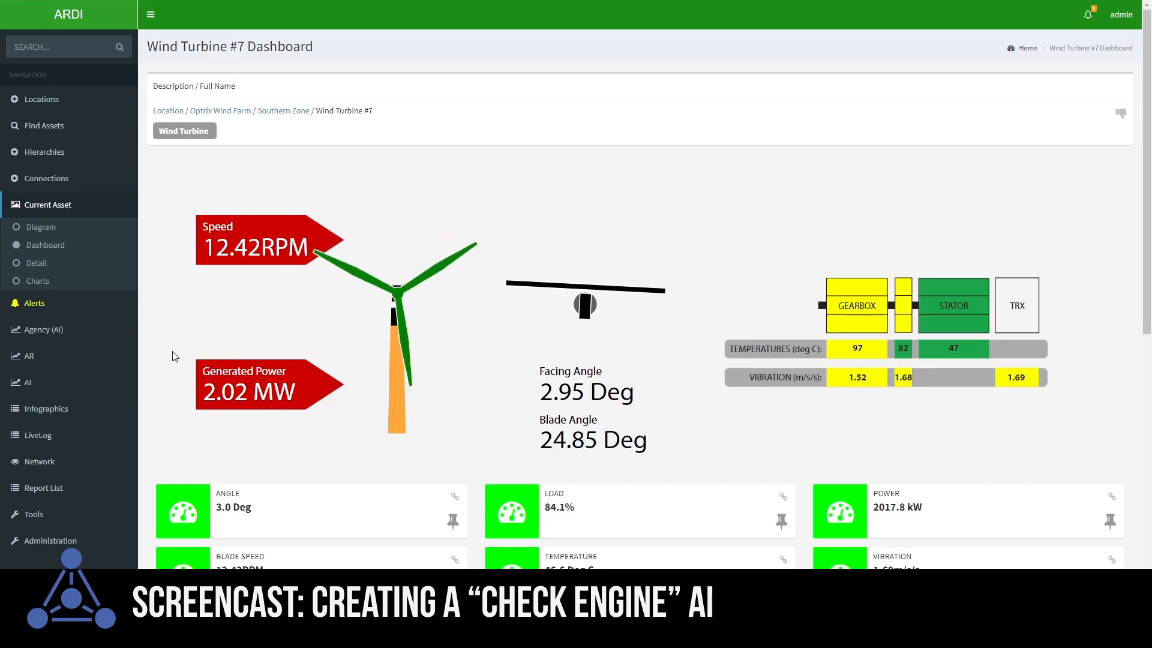
Start a new AI that answers whether the assets are behaving normally
click(89, 382)
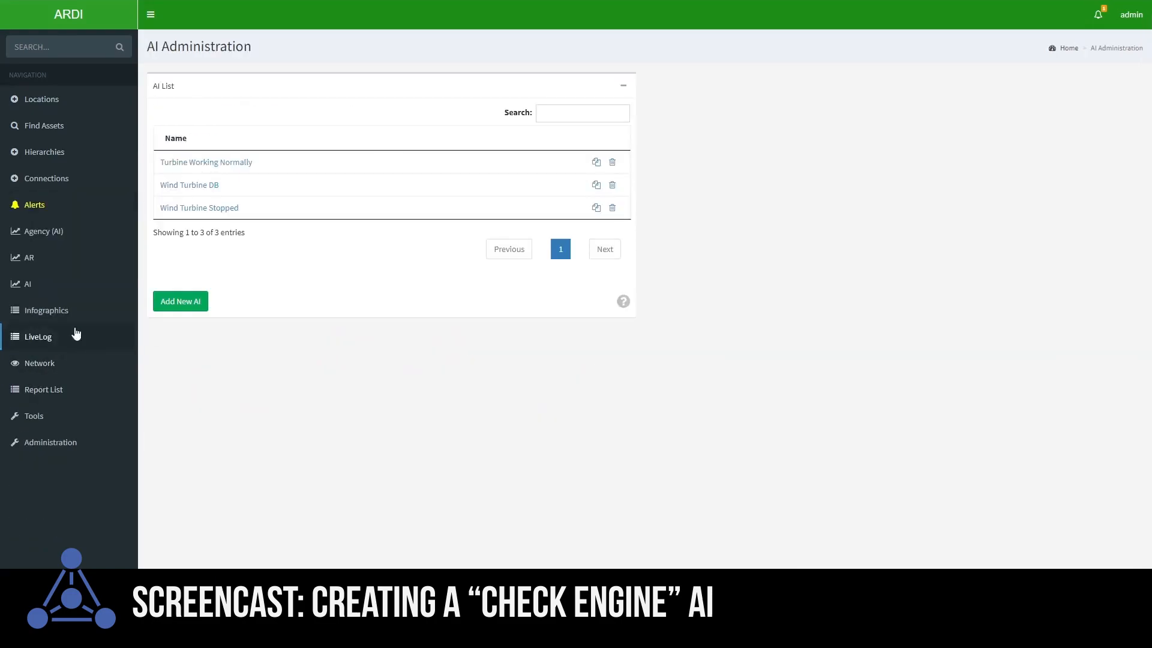
click(179, 305)
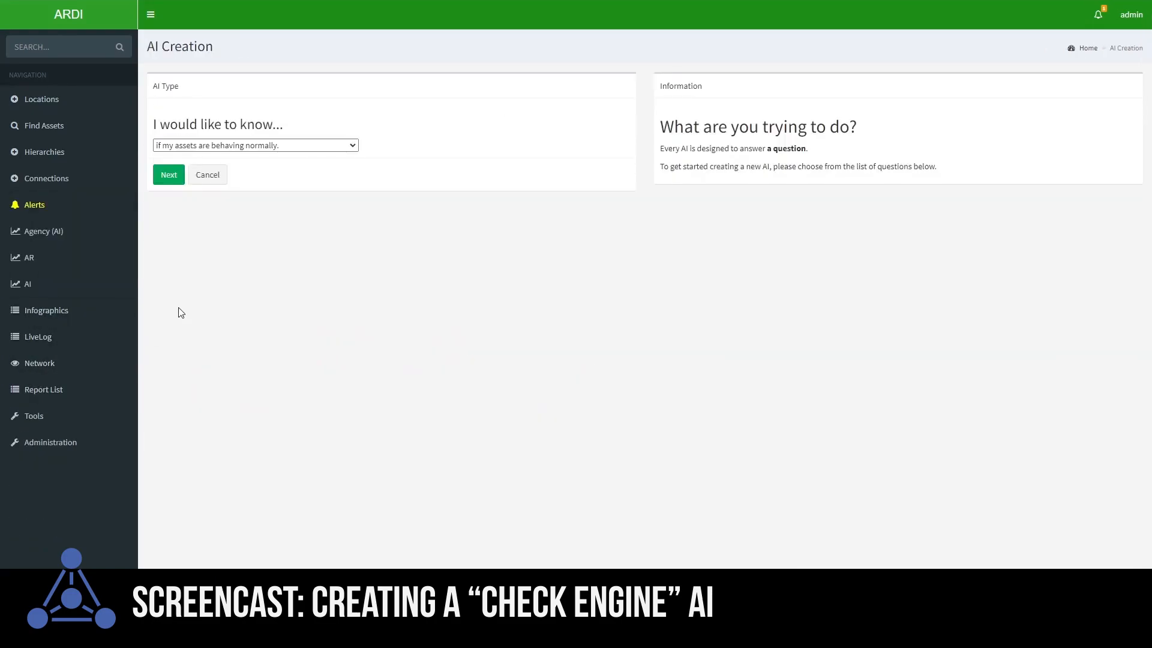
click(216, 146)
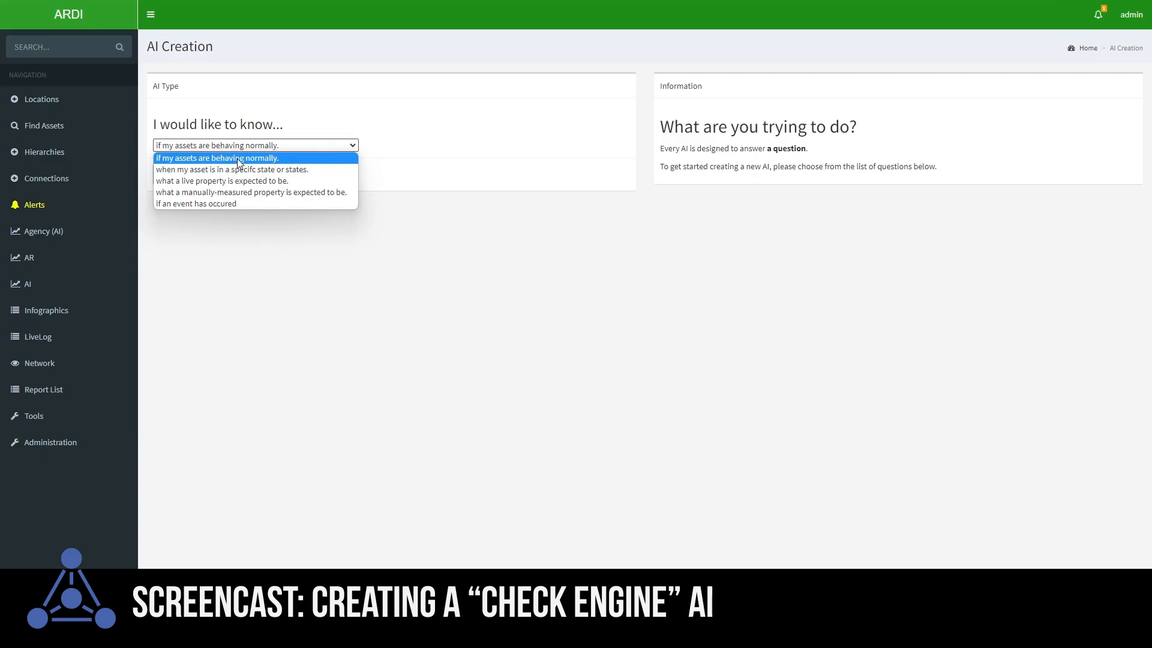
click(204, 158)
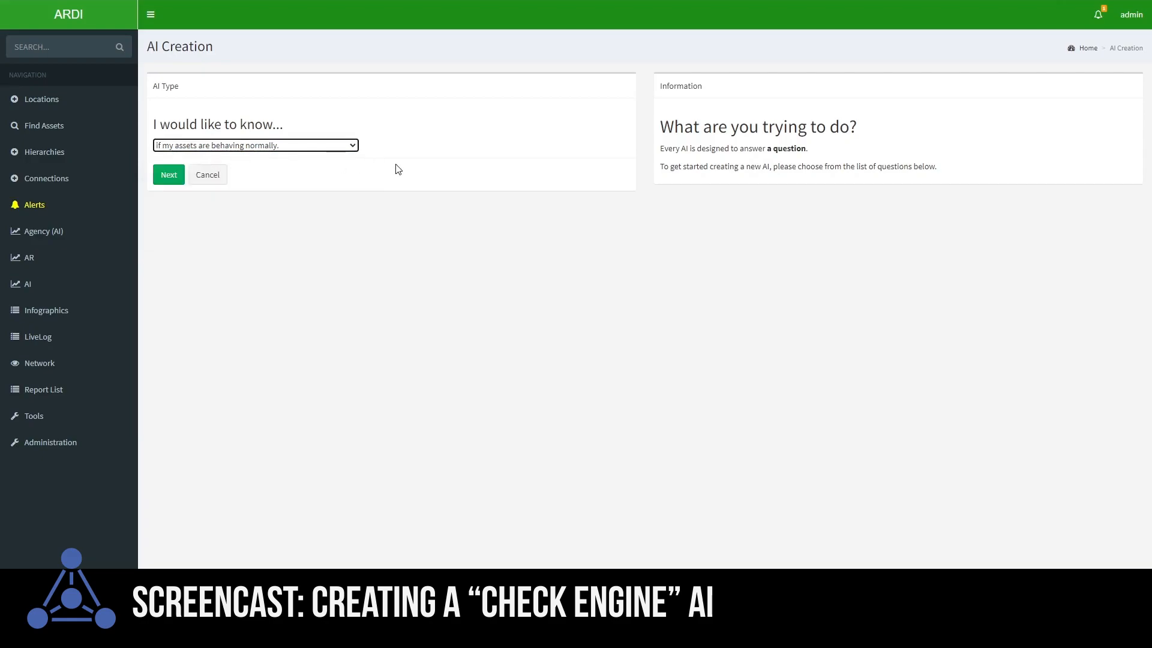
click(166, 180)
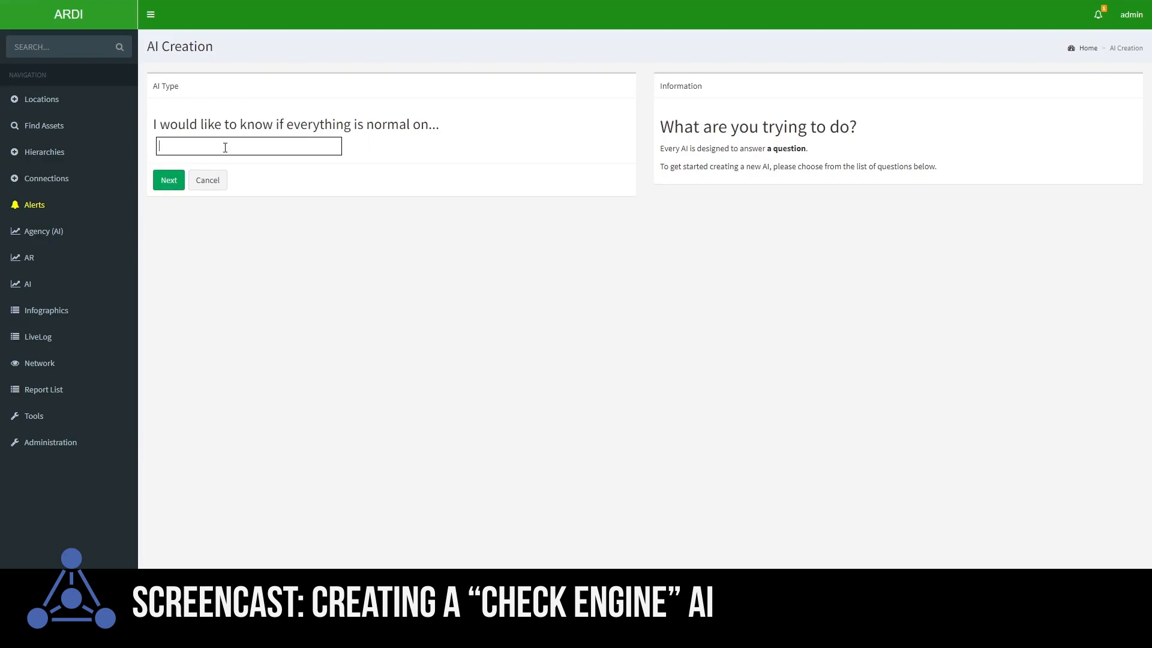
Set the AI to check whether everything is normal on Wind Turbine #7 and continue to input selection
text(Wind Turbine #)
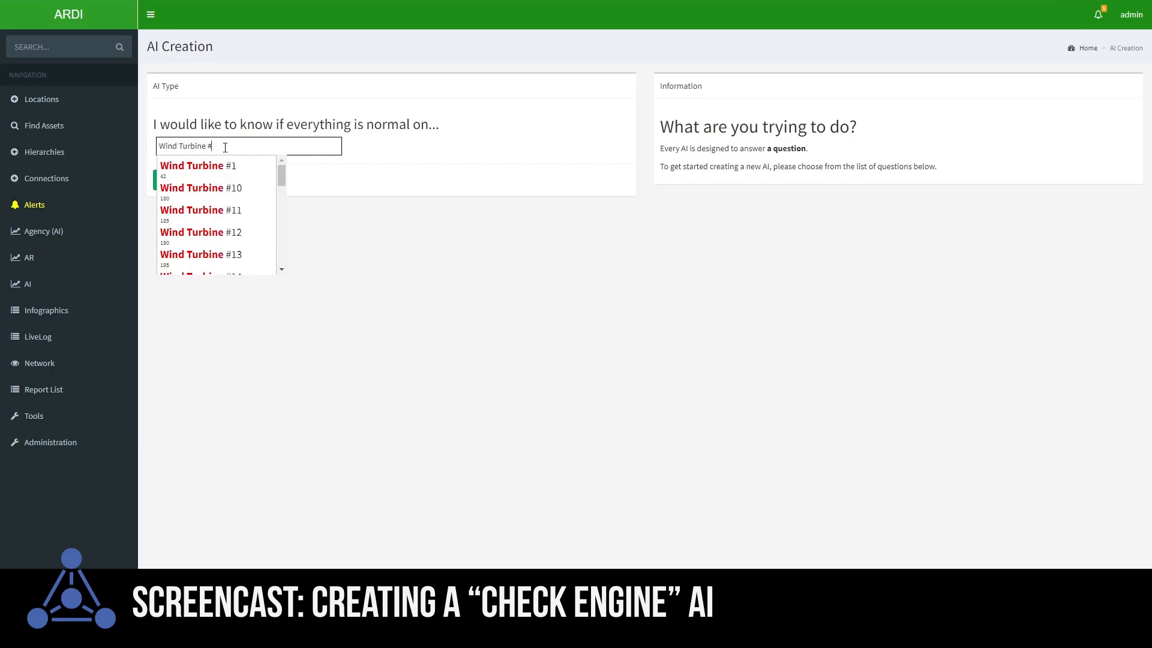
text(7)
click(221, 173)
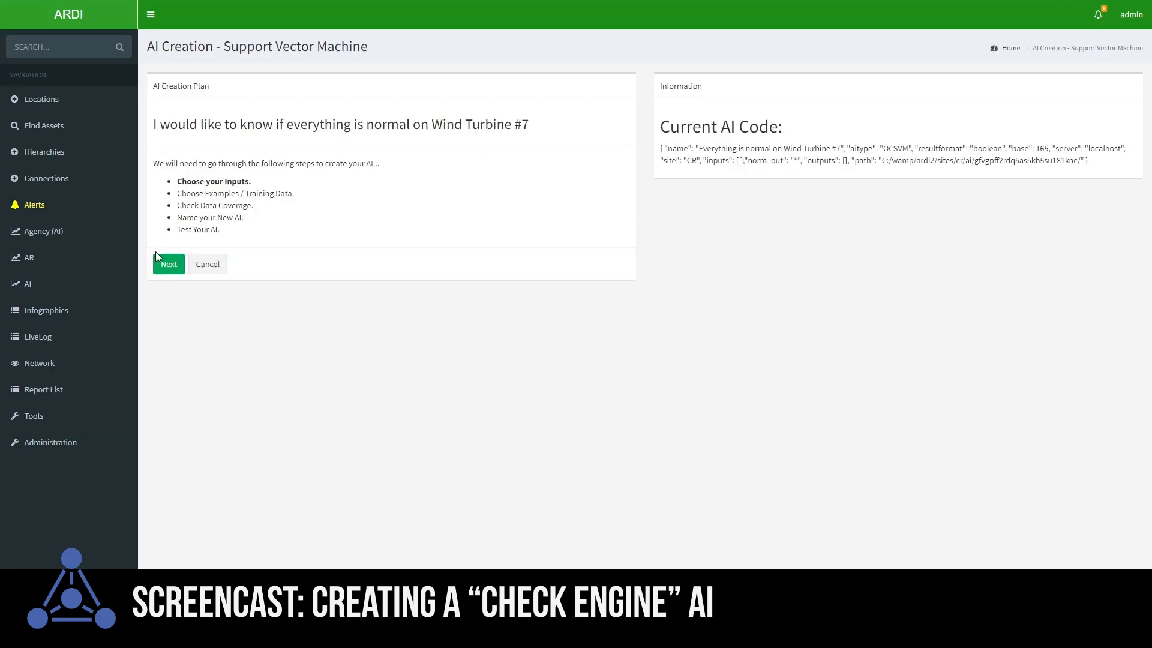
click(169, 264)
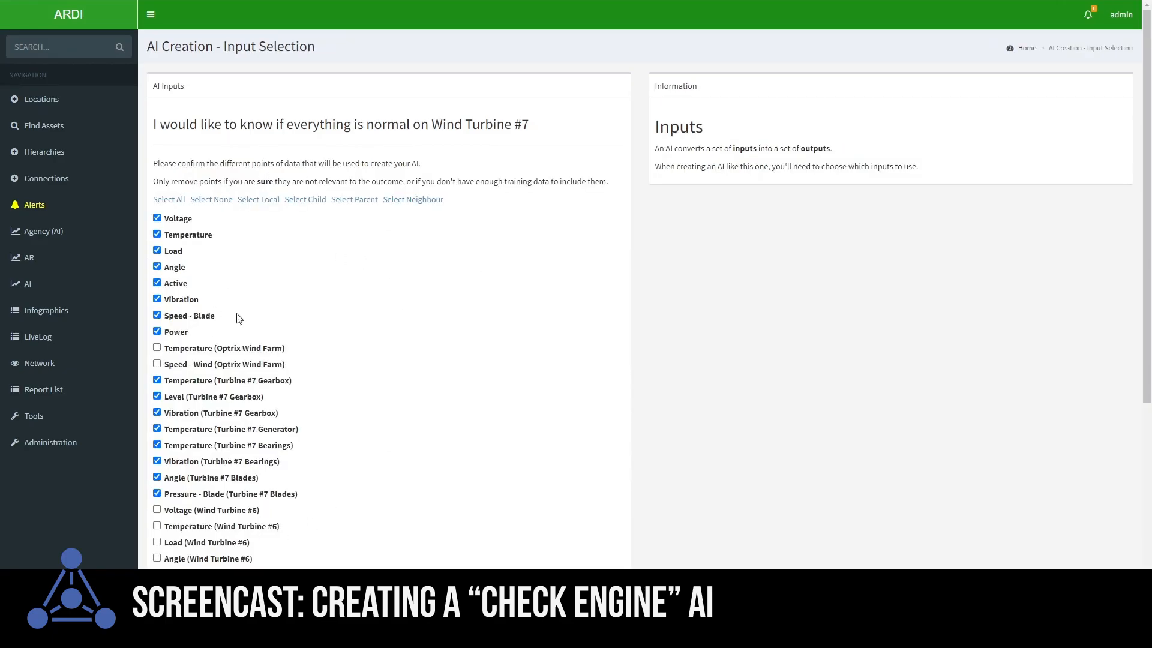
Add Speed - Wind (Optrix Wind Farm) to the AI's inputs and confirm the input selection
scroll(336, 347, down, 5)
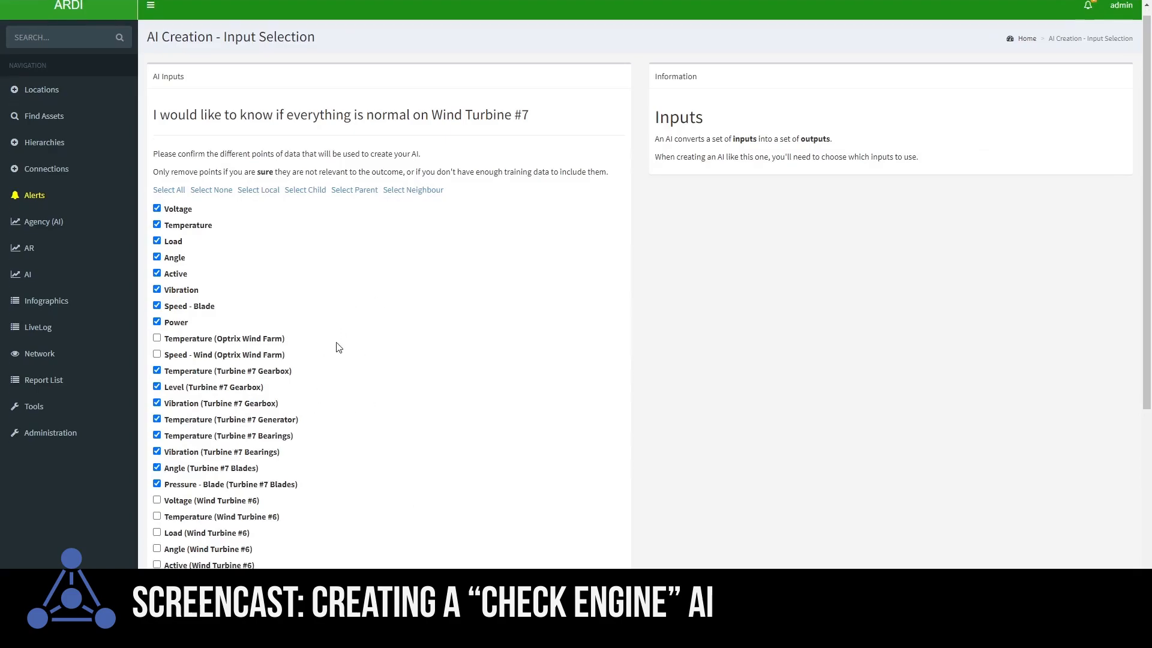
scroll(321, 351, up, 2)
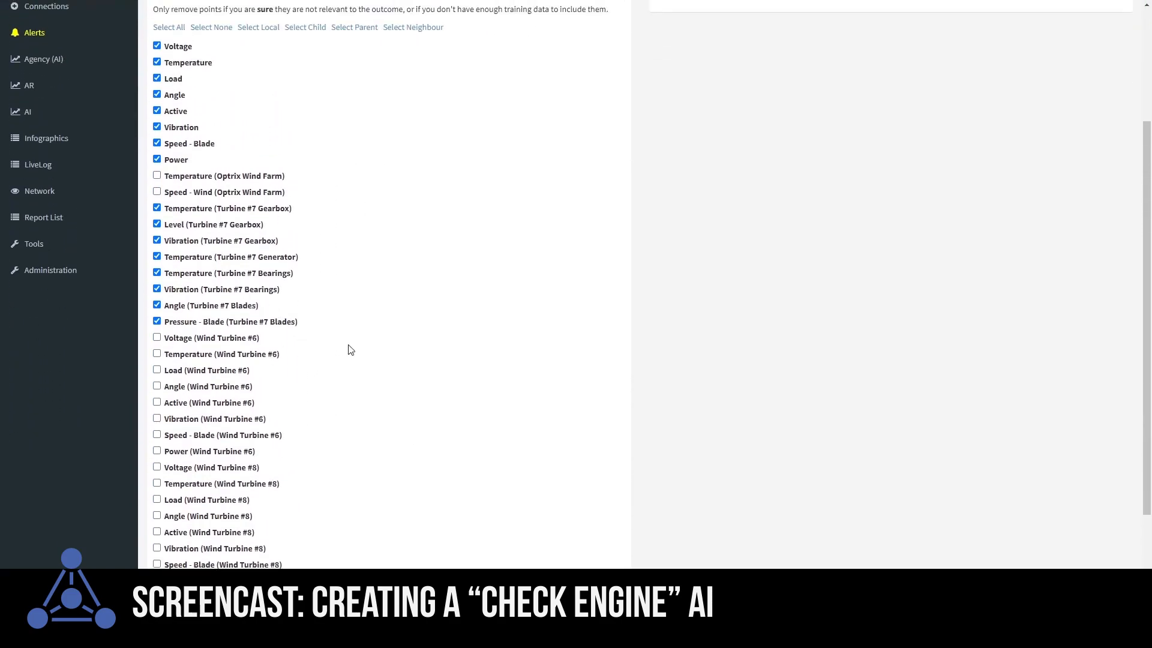
scroll(292, 170, up, 2)
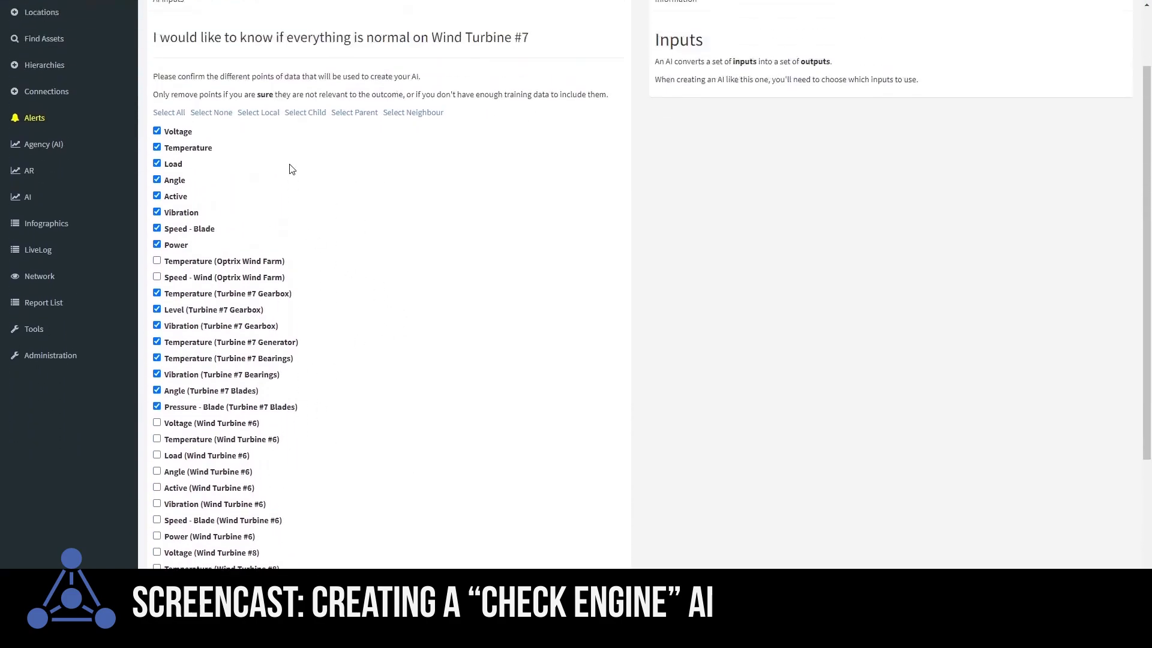
click(157, 313)
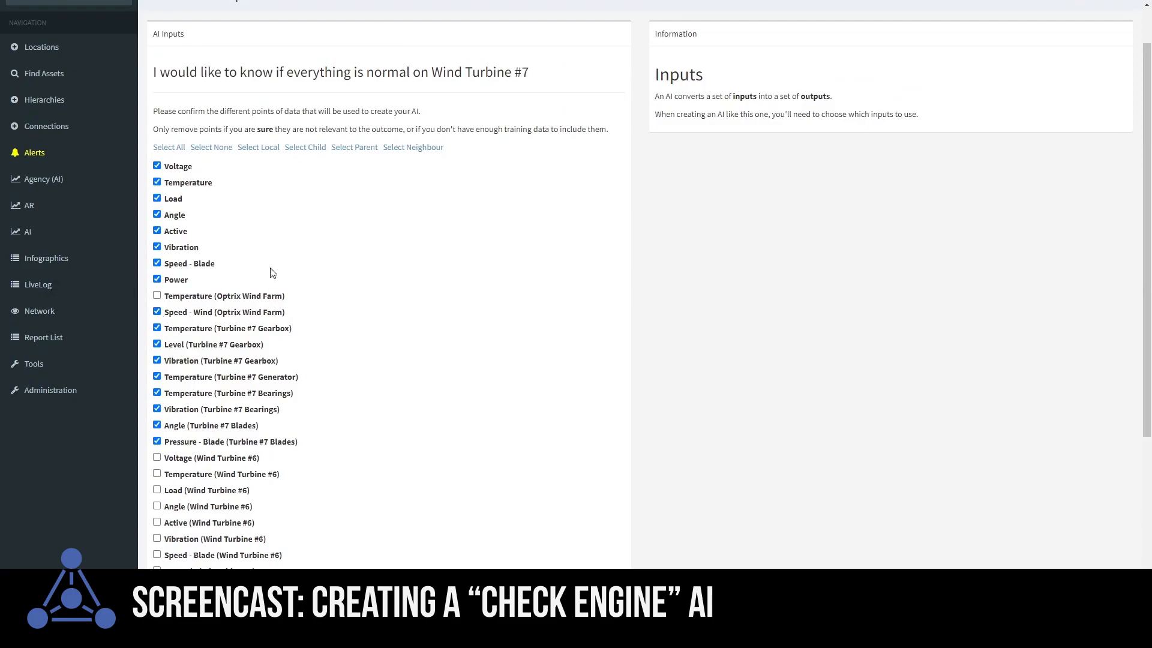
scroll(320, 250, down, 4)
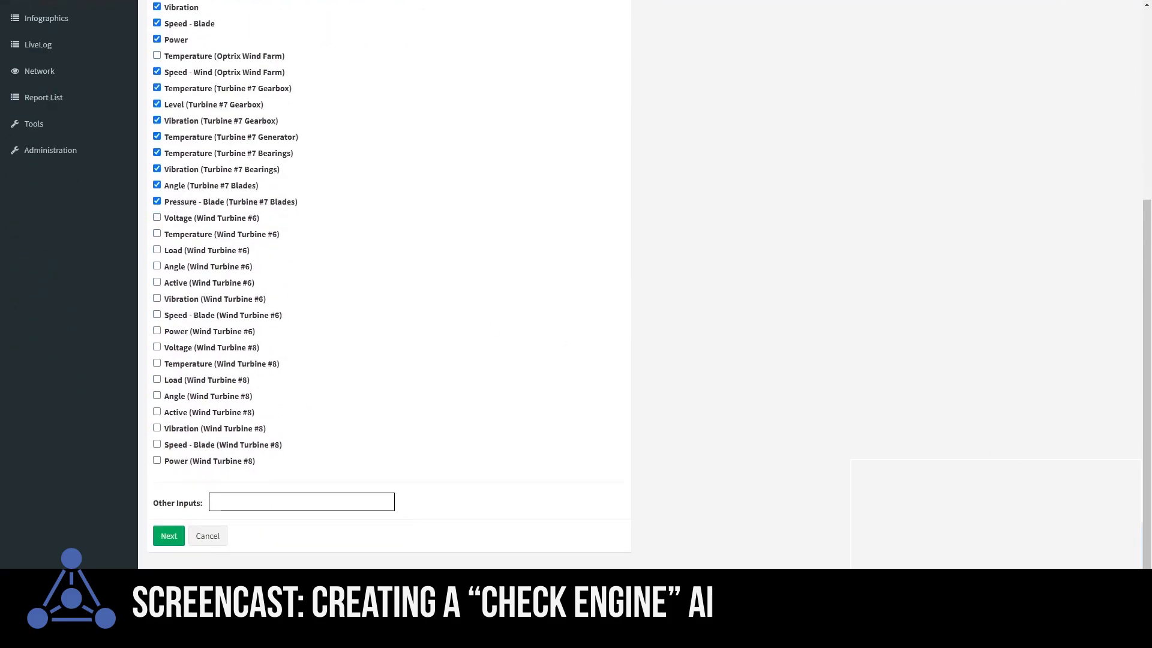
click(168, 536)
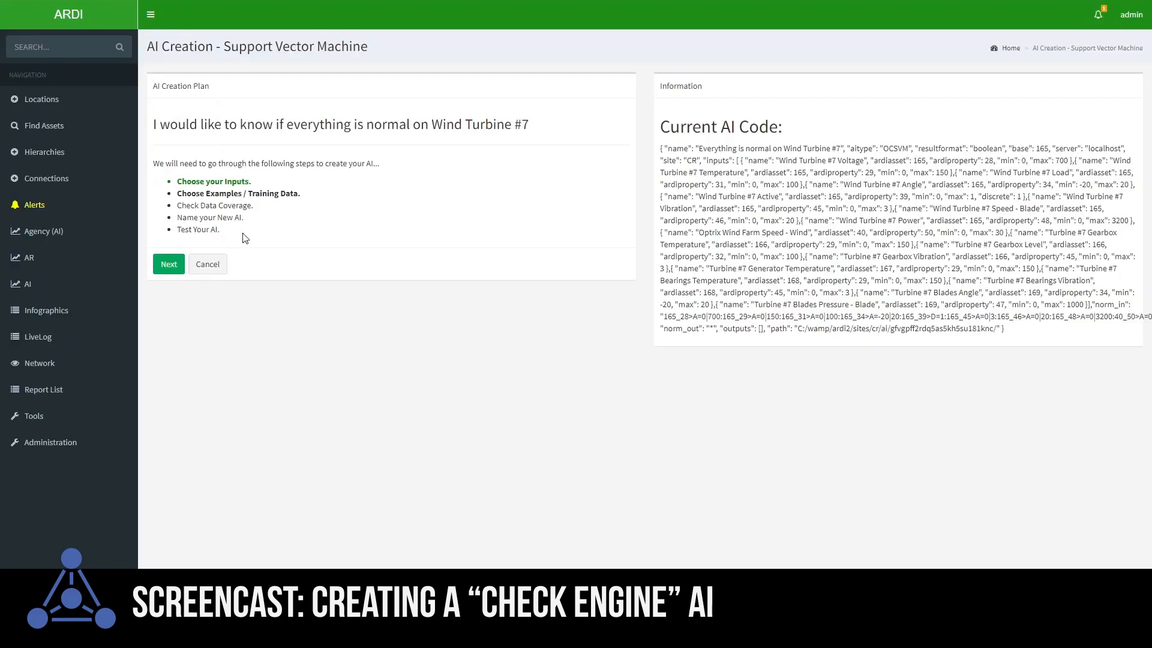
Select the charted time range of Wind Turbine #7 and add it as new training data
click(168, 266)
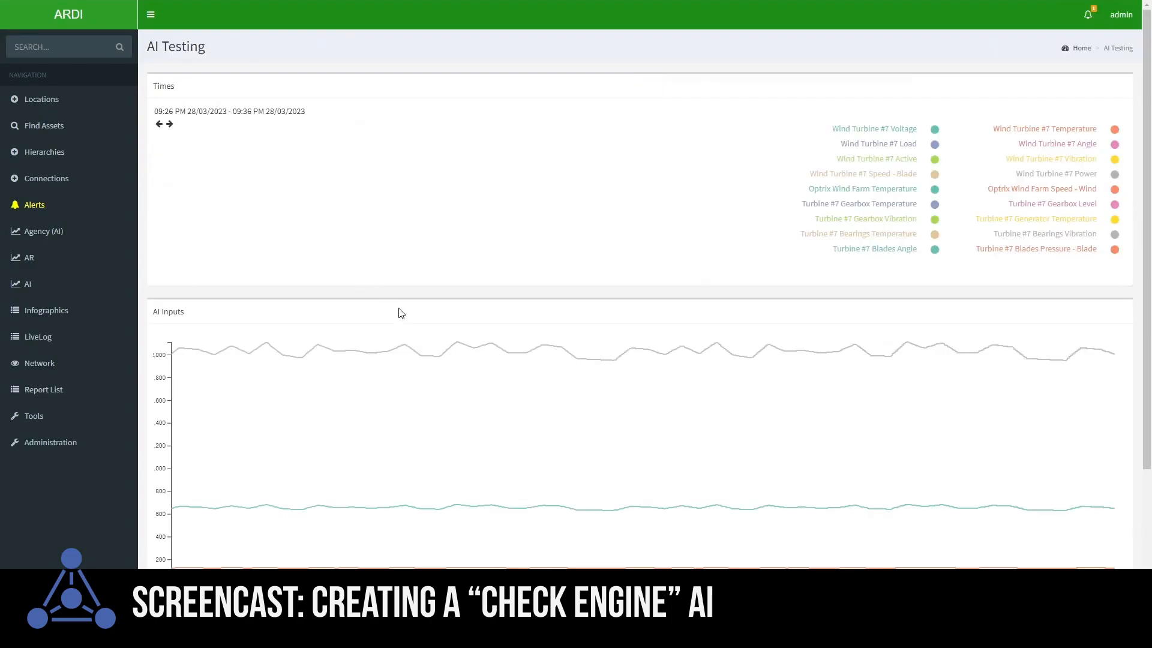
drag(214, 399, 1084, 428)
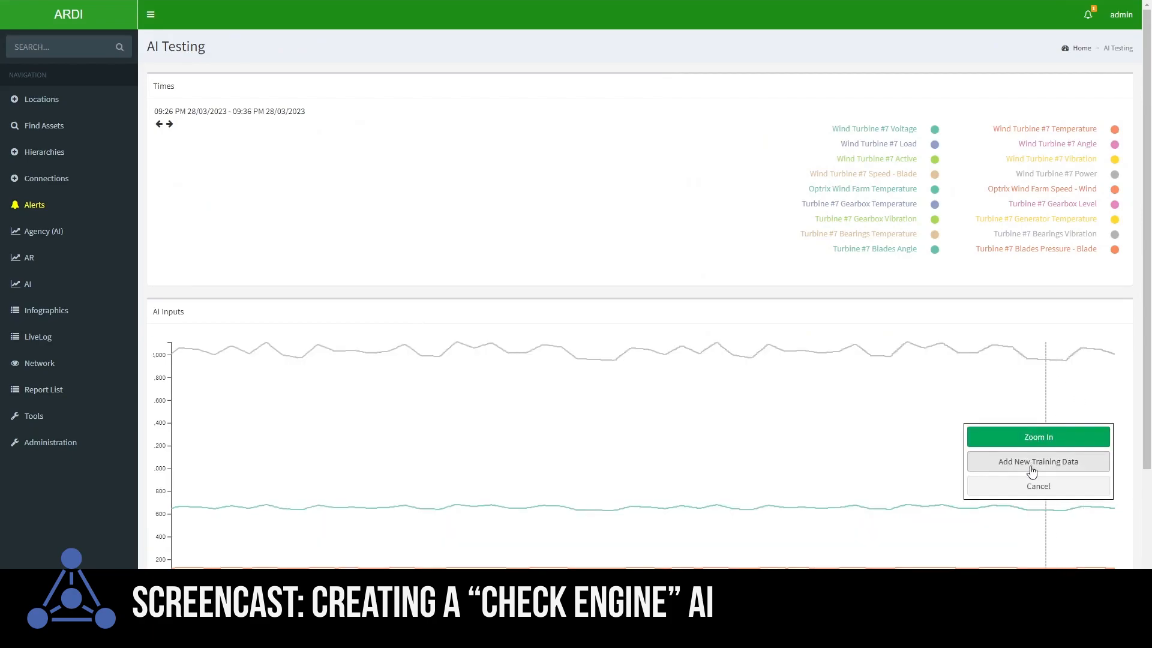
click(1031, 471)
scroll(493, 269, down, 3)
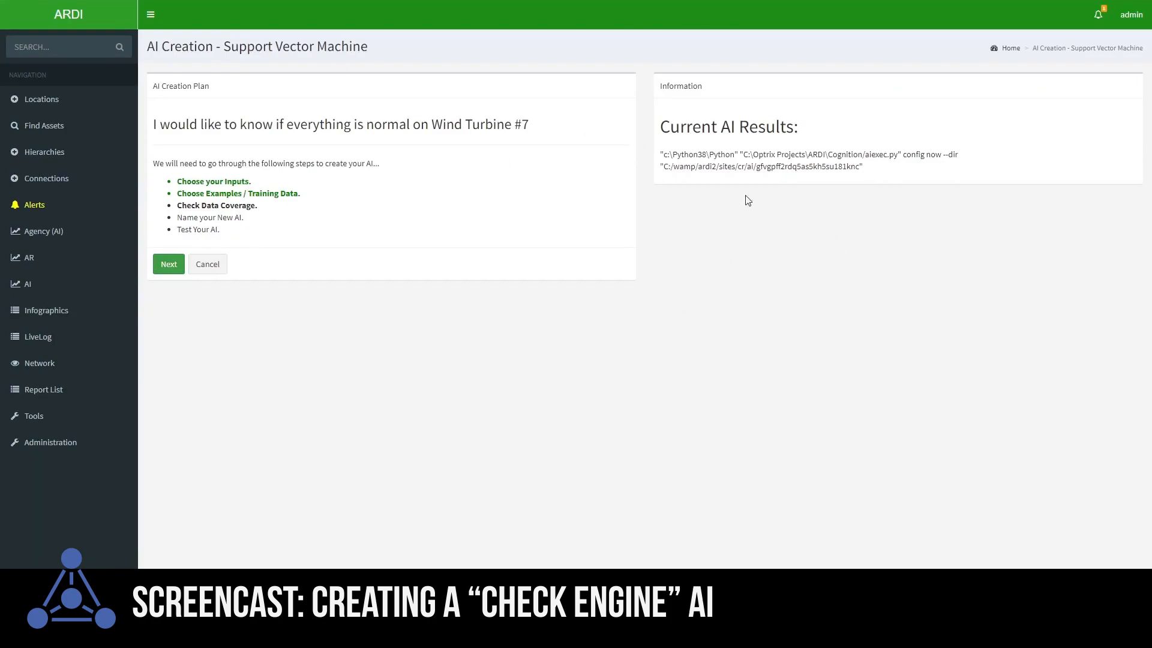
Review the training data coverage report and continue to naming
scroll(701, 280, down, 10)
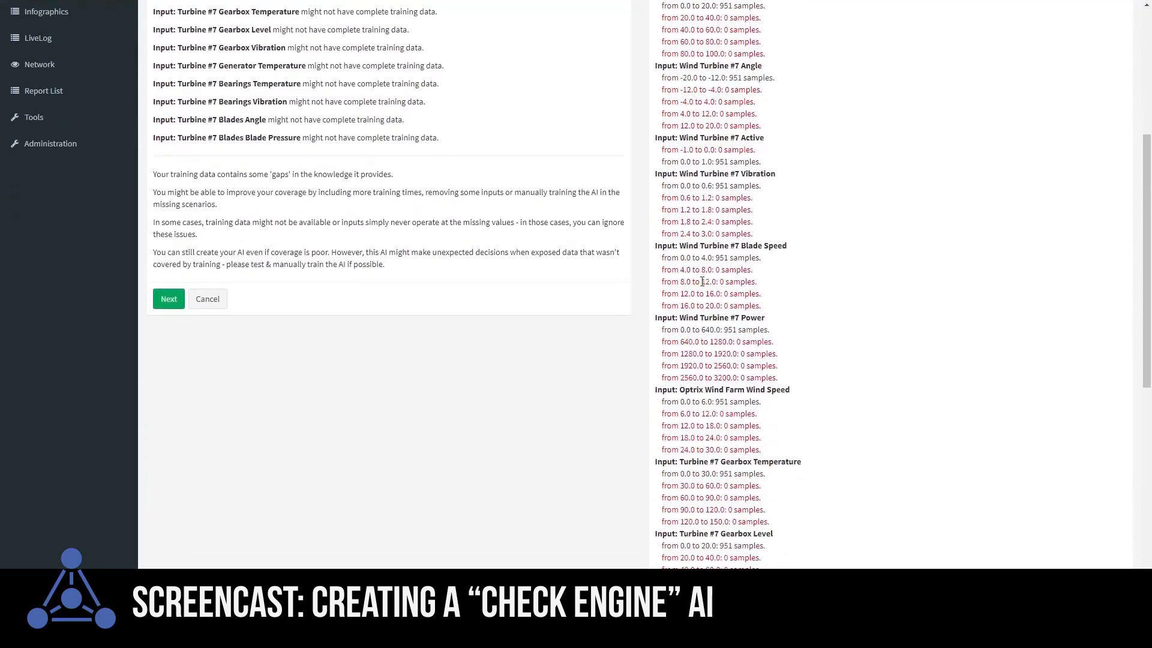
scroll(728, 374, up, 10)
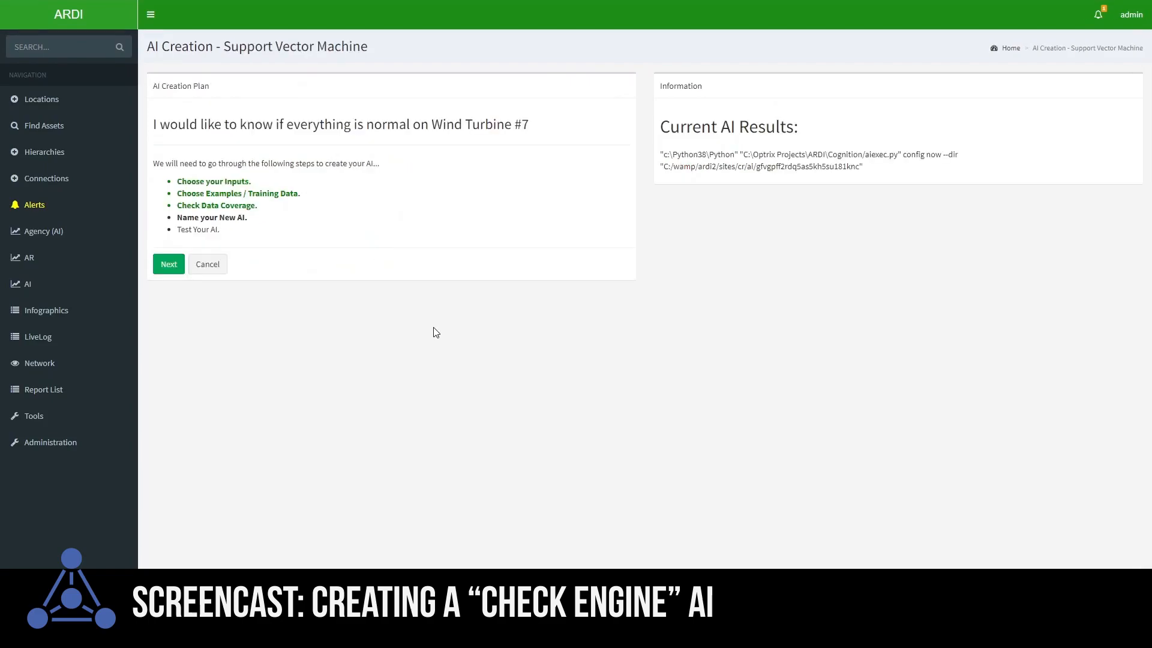
click(166, 264)
Name the AI Wind Turbine Normal and continue to testing
drag(327, 159, 85, 179)
text(Wind Turbine Normal)
click(167, 201)
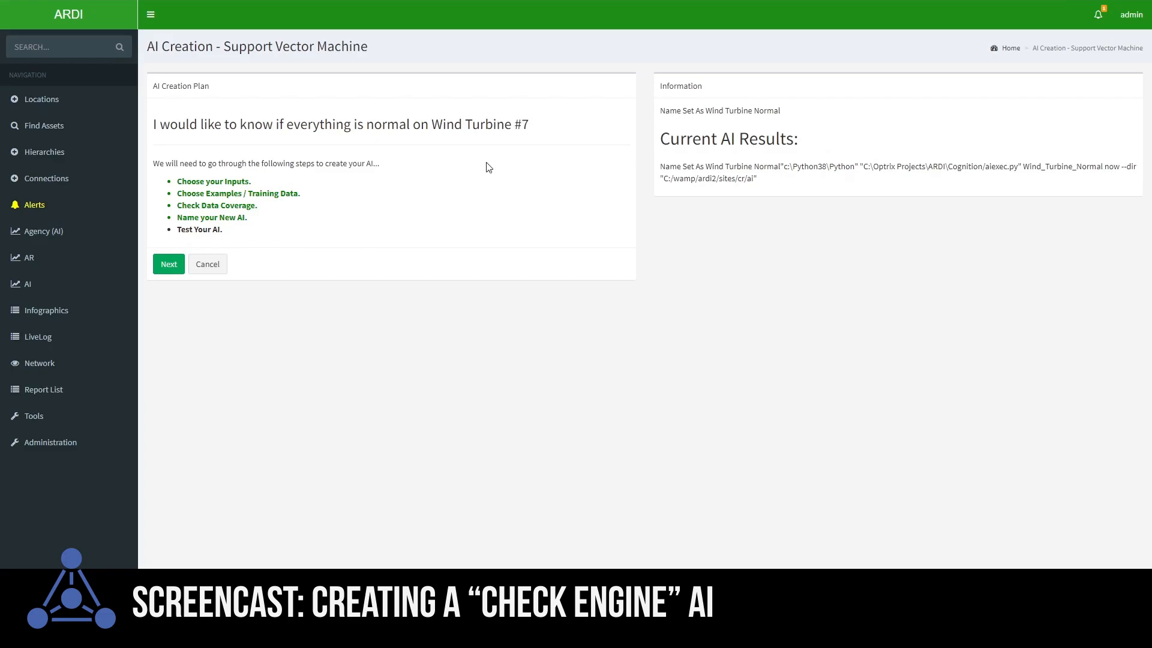
click(163, 265)
Check the AI's live results and review its outputs over time
scroll(470, 231, down, 1)
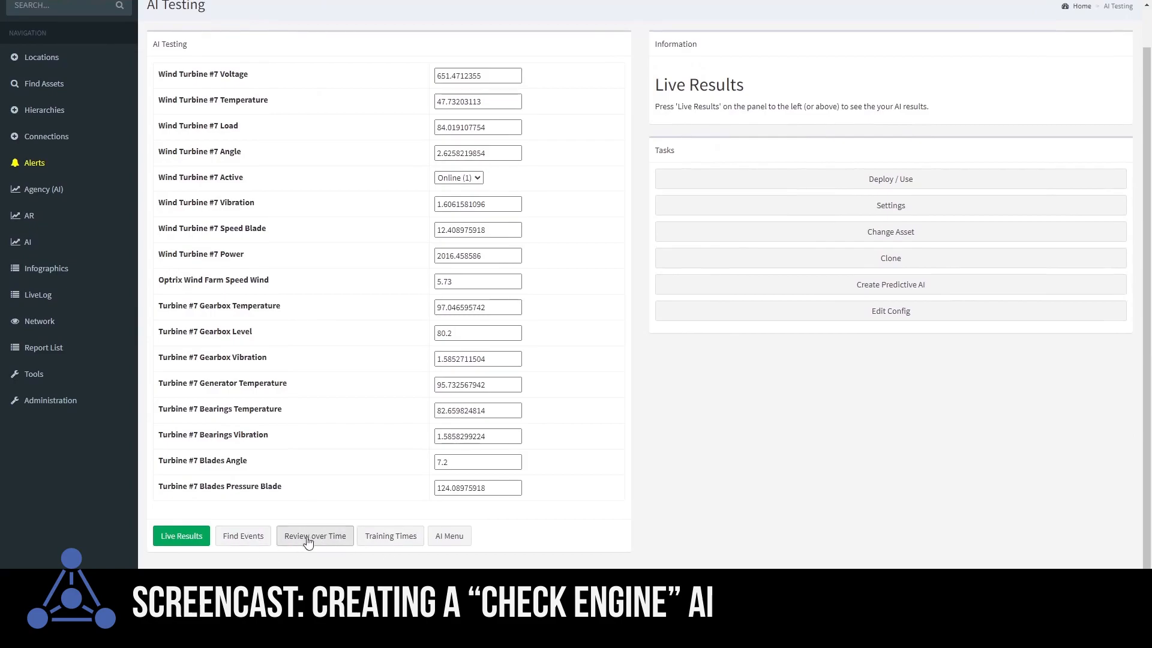
click(187, 535)
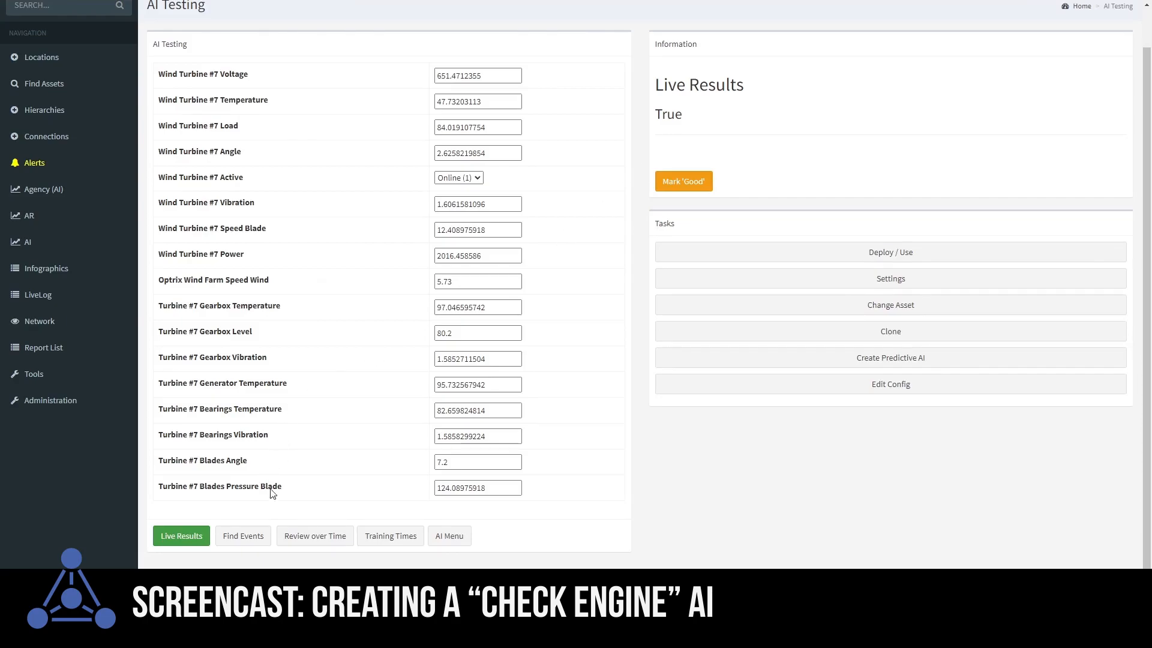
click(316, 541)
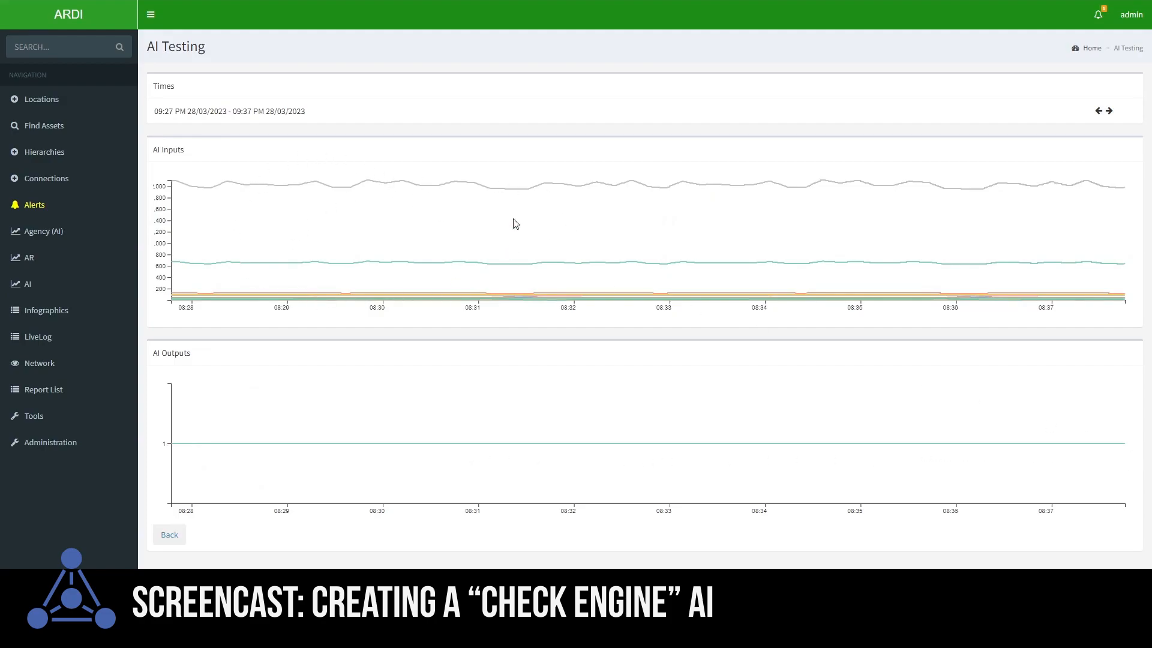
click(170, 535)
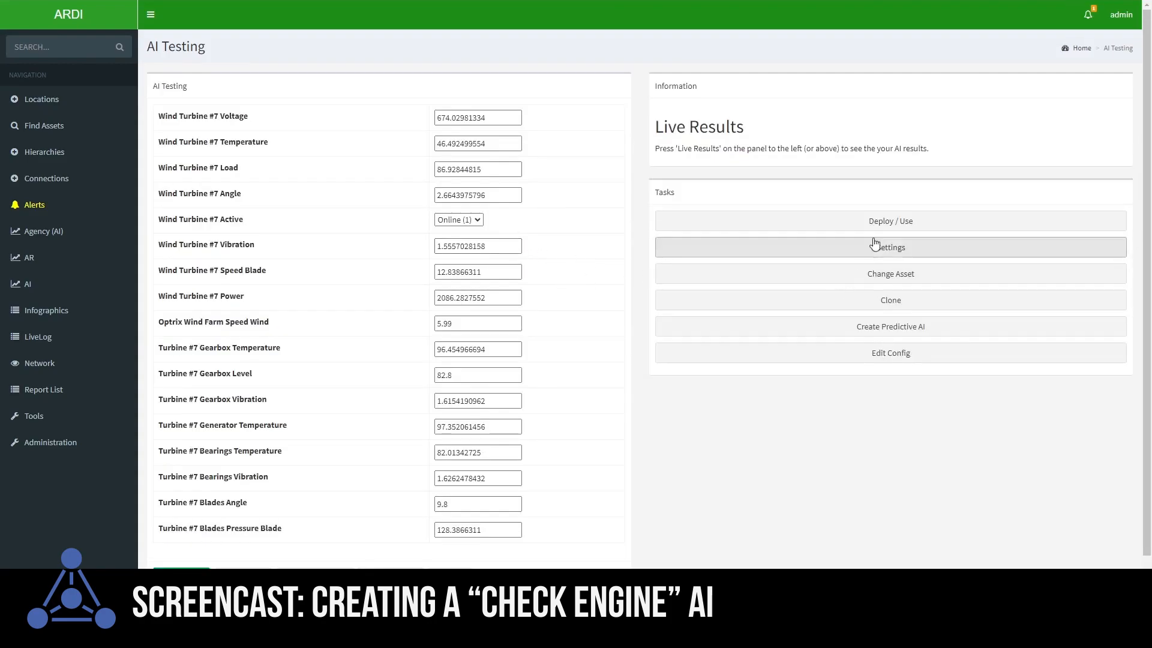
Change the AI's target asset to Wind Turbine #1
click(889, 275)
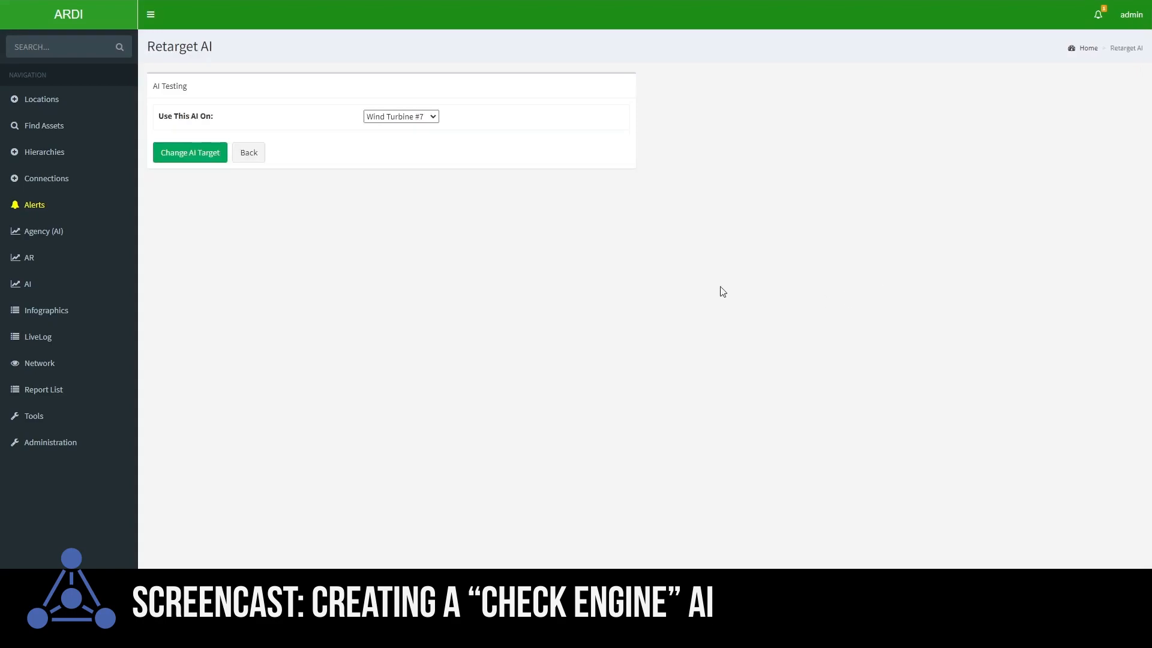
click(423, 116)
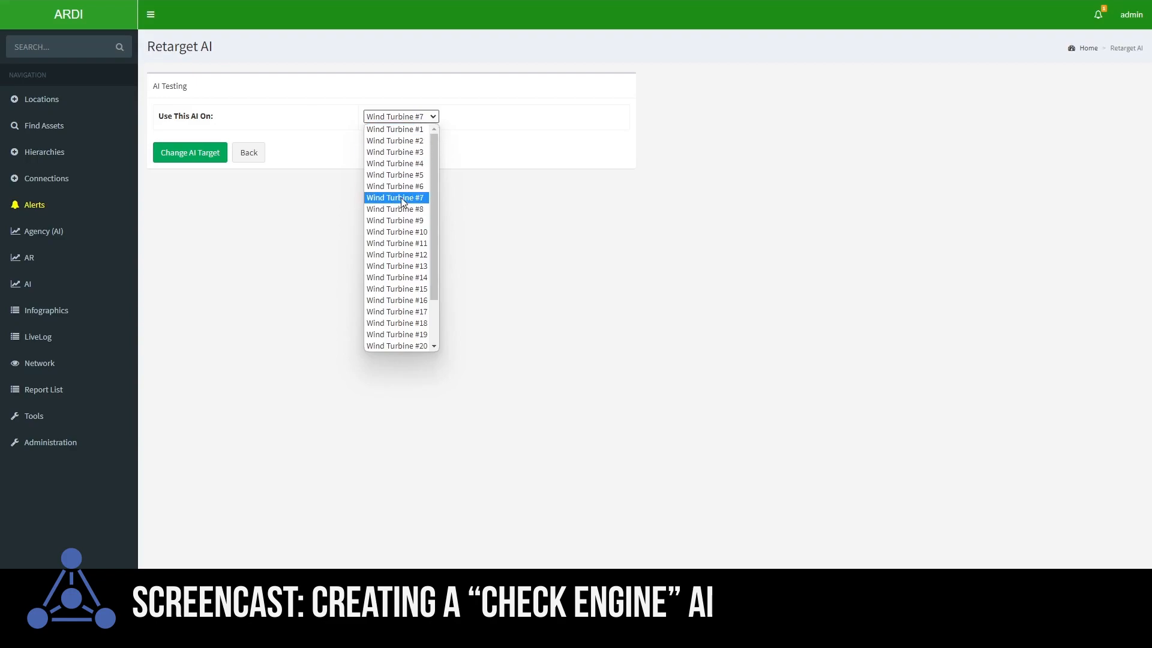
click(393, 131)
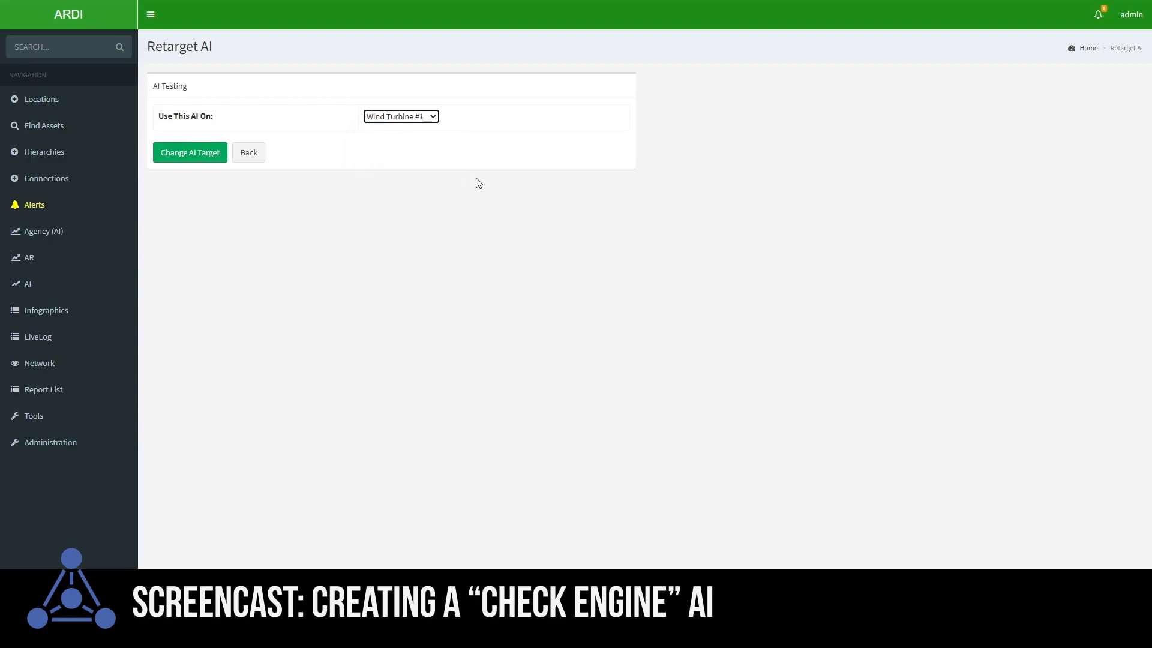
click(190, 154)
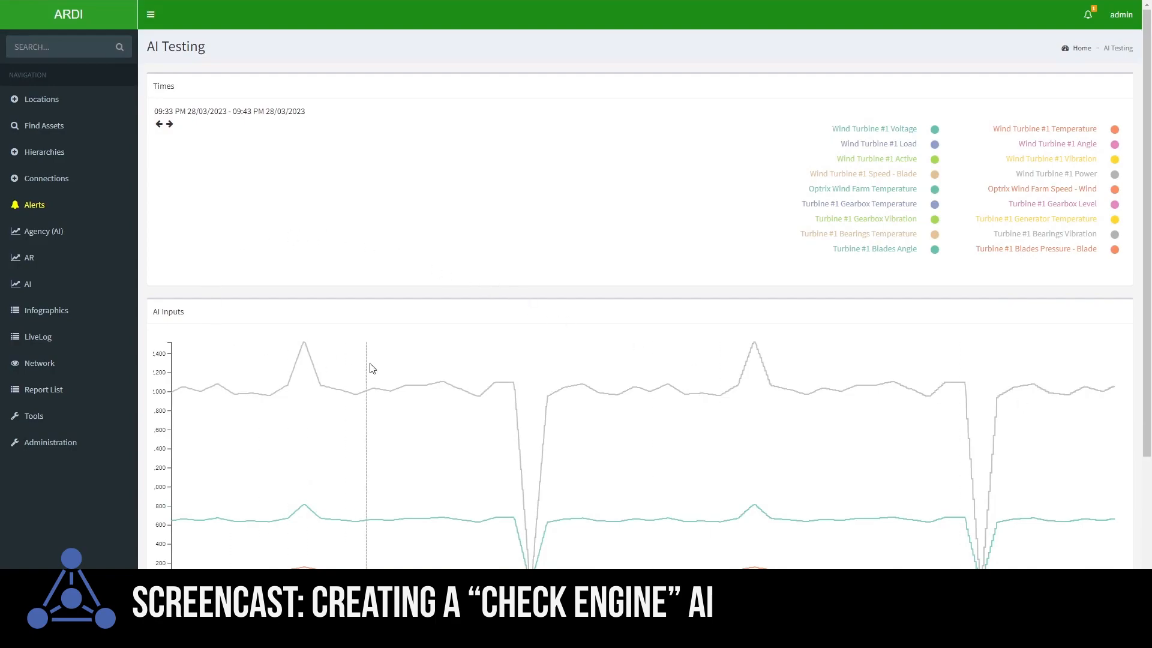
Add two normal-operation time ranges from Wind Turbine #1 as training data and review the AI's outputs over time
scroll(369, 316, down, 3)
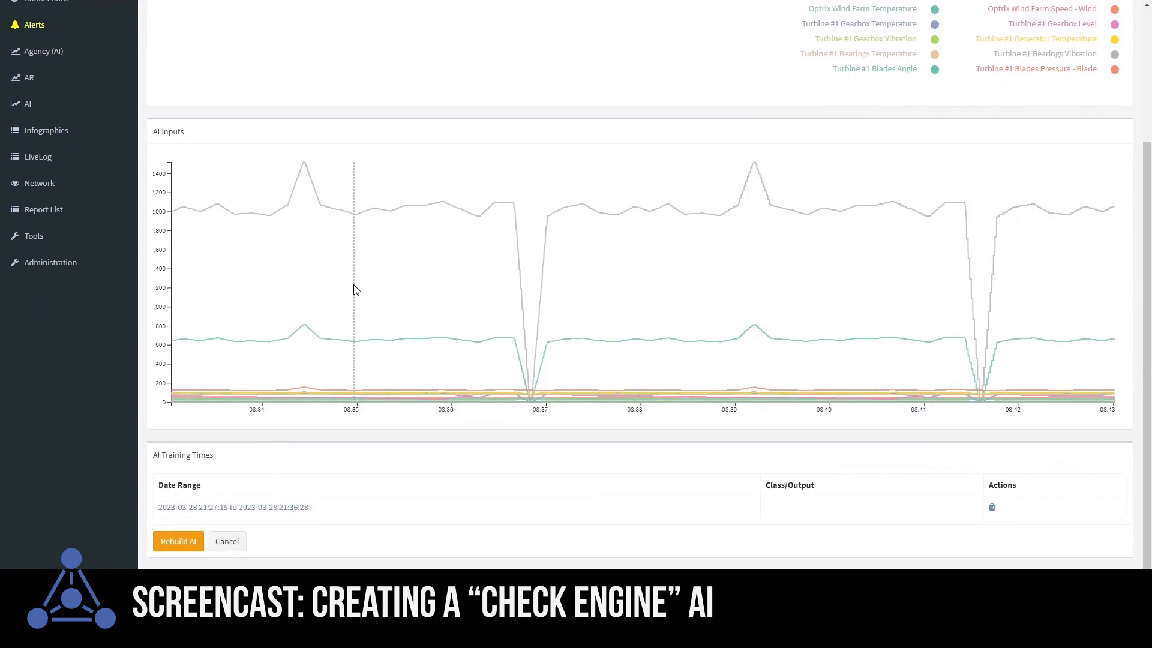
drag(346, 291, 453, 292)
click(547, 157)
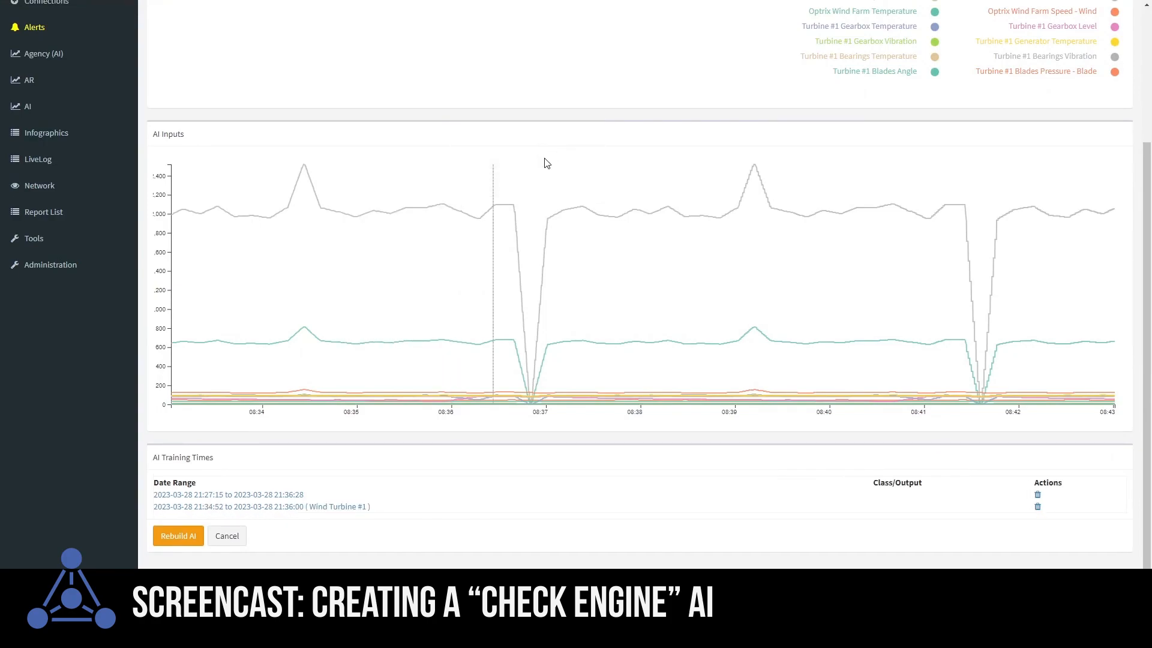
drag(590, 244, 719, 259)
click(775, 115)
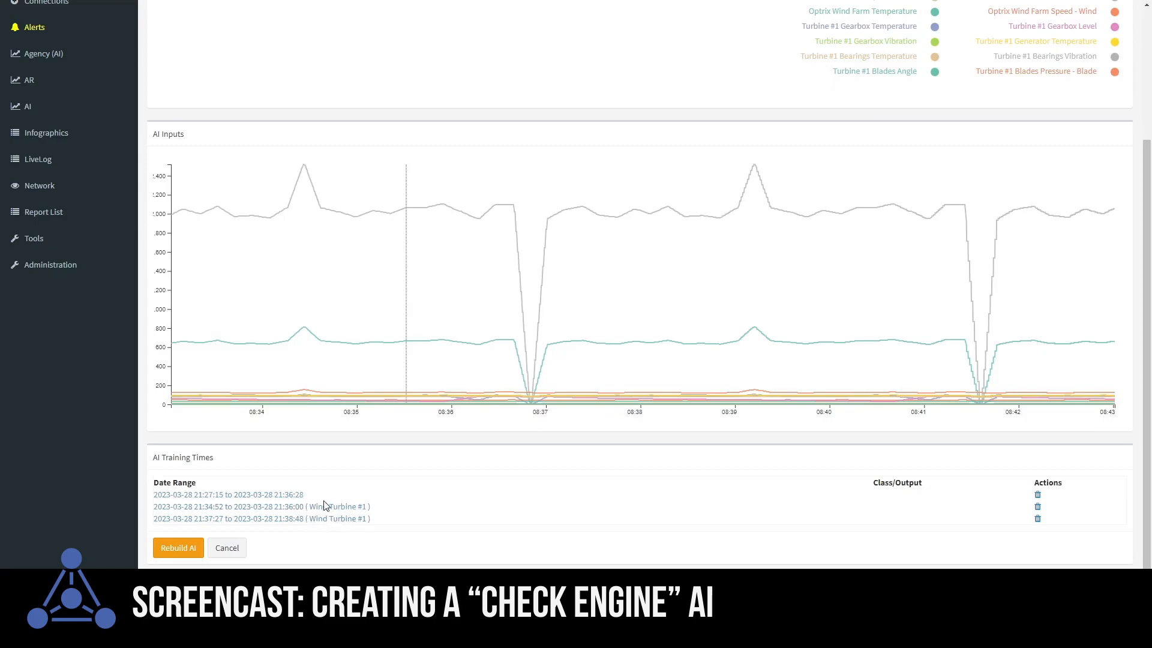
click(253, 505)
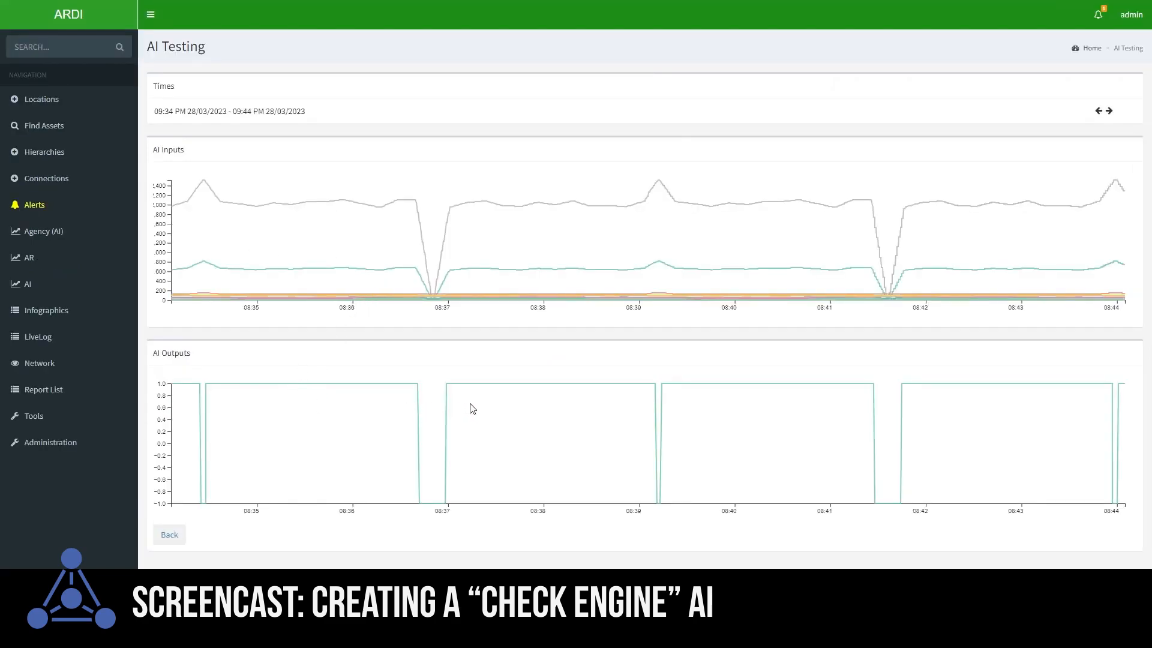